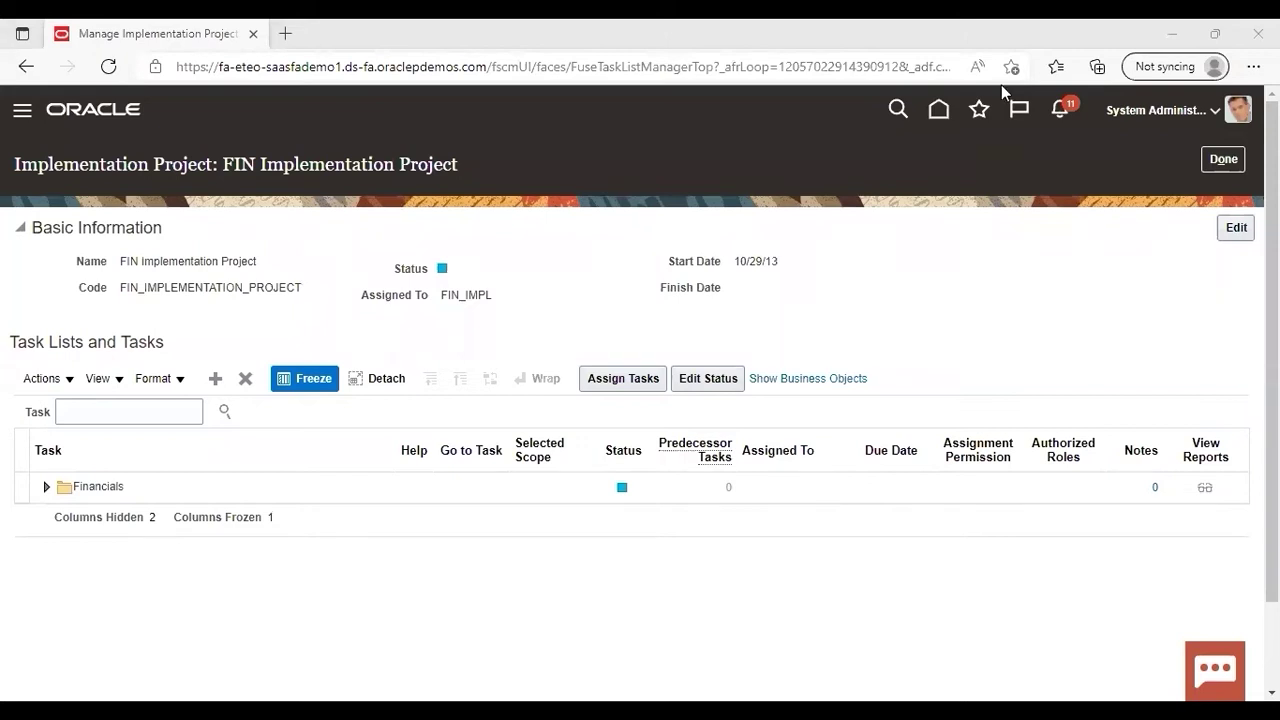
Step: Search the project tasks for 'statement cycle' and open Manage Statement Cycles from the hierarchy
{"action": "left_click", "coordinate": [146, 421]}
{"action": "type", "text": "sy"}
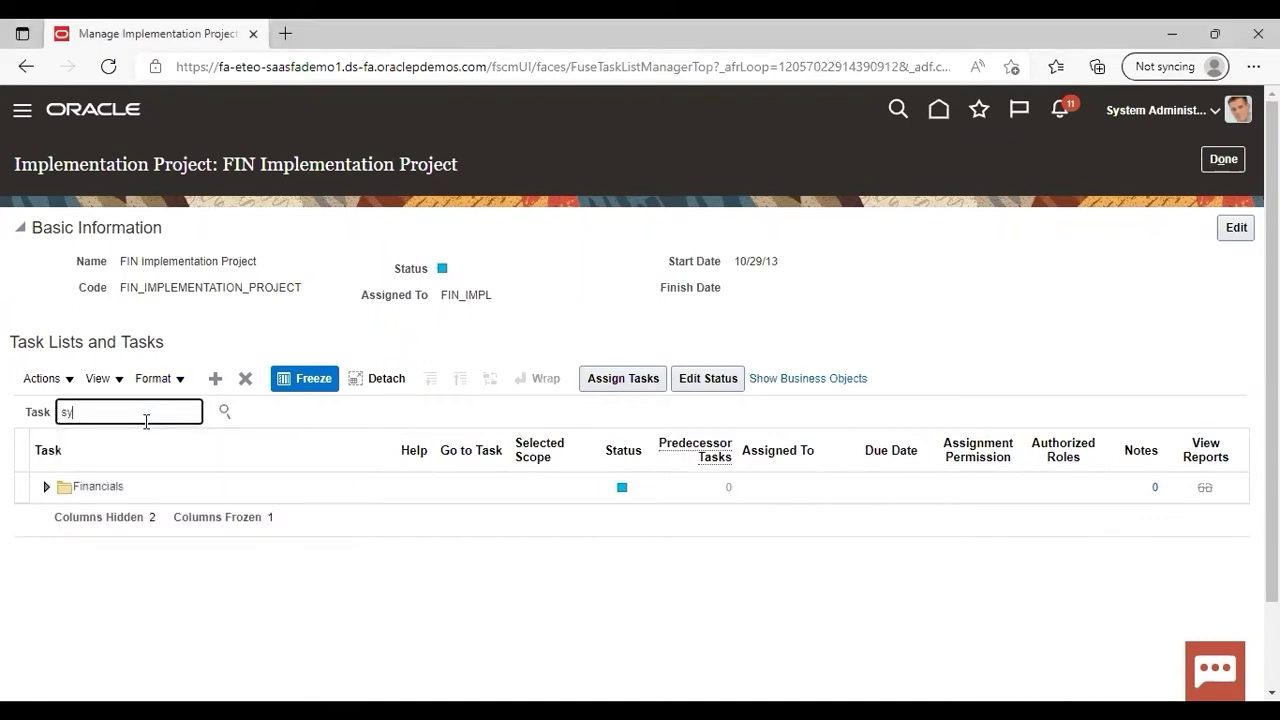
{"action": "key", "text": "BackSpace"}
{"action": "type", "text": "t"}
{"action": "key", "text": "BackSpace"}
{"action": "type", "text": "tatement cy"}
{"action": "key", "text": "BackSpace"}
{"action": "type", "text": "ycle"}
{"action": "key", "text": "Return"}
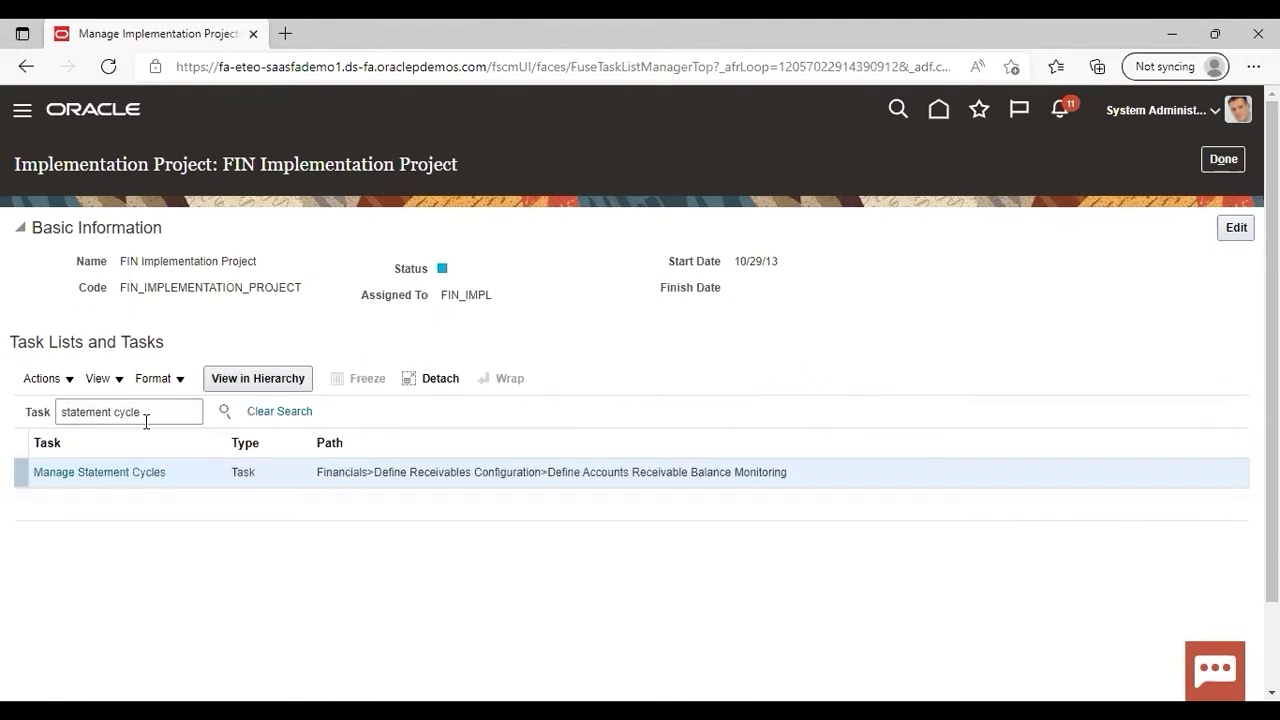
{"action": "left_click", "coordinate": [104, 472]}
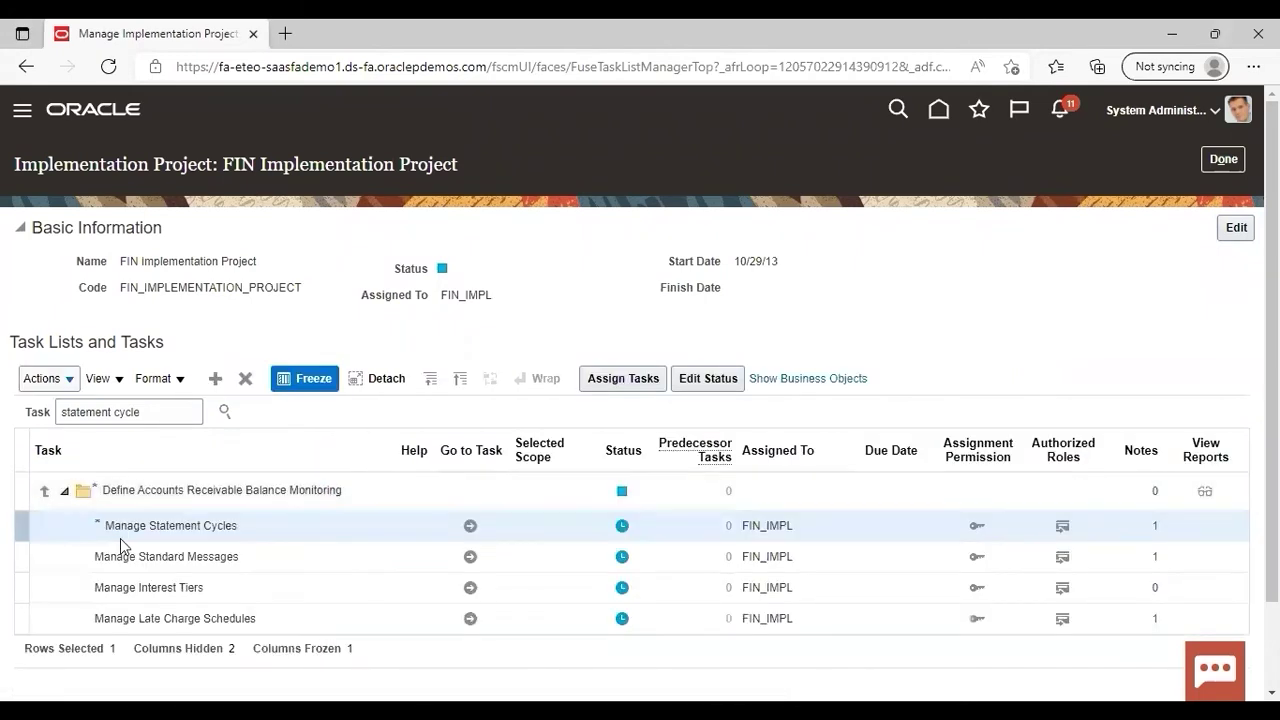
{"action": "left_click", "coordinate": [470, 526]}
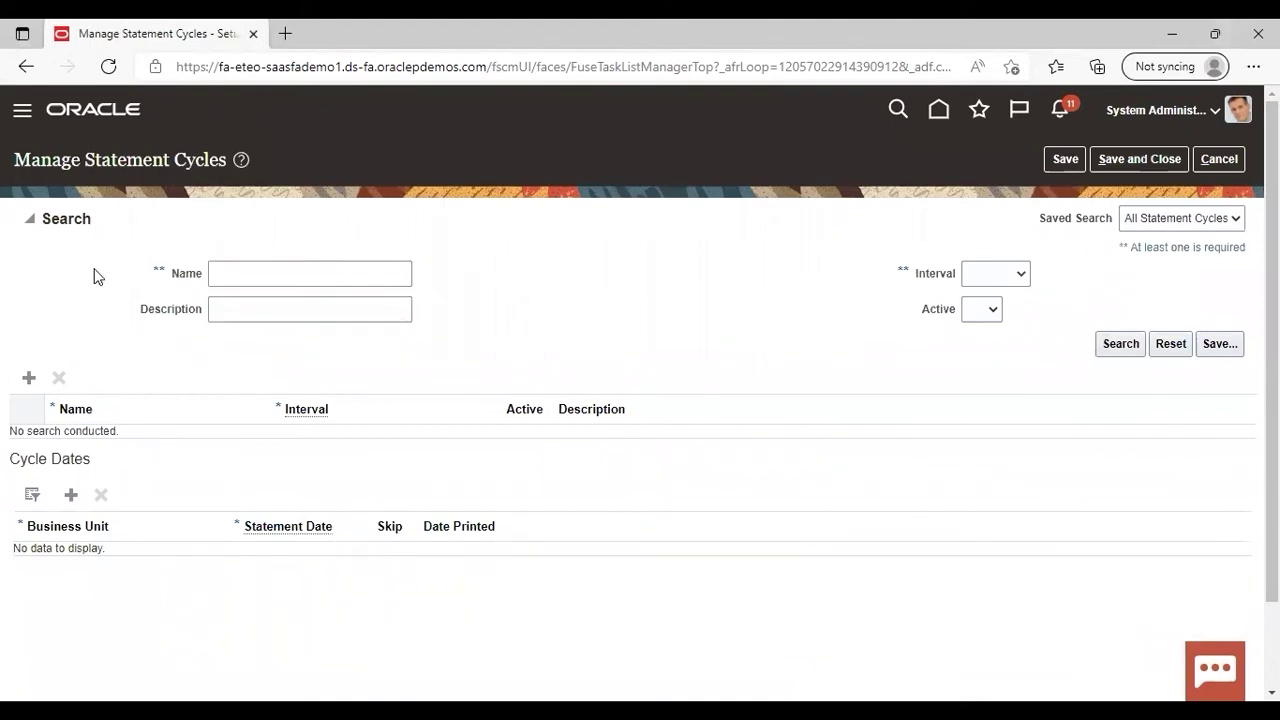
Step: Add a statement cycle row named 'ABC ST cycle' with a Monthly interval
{"action": "left_click", "coordinate": [29, 380]}
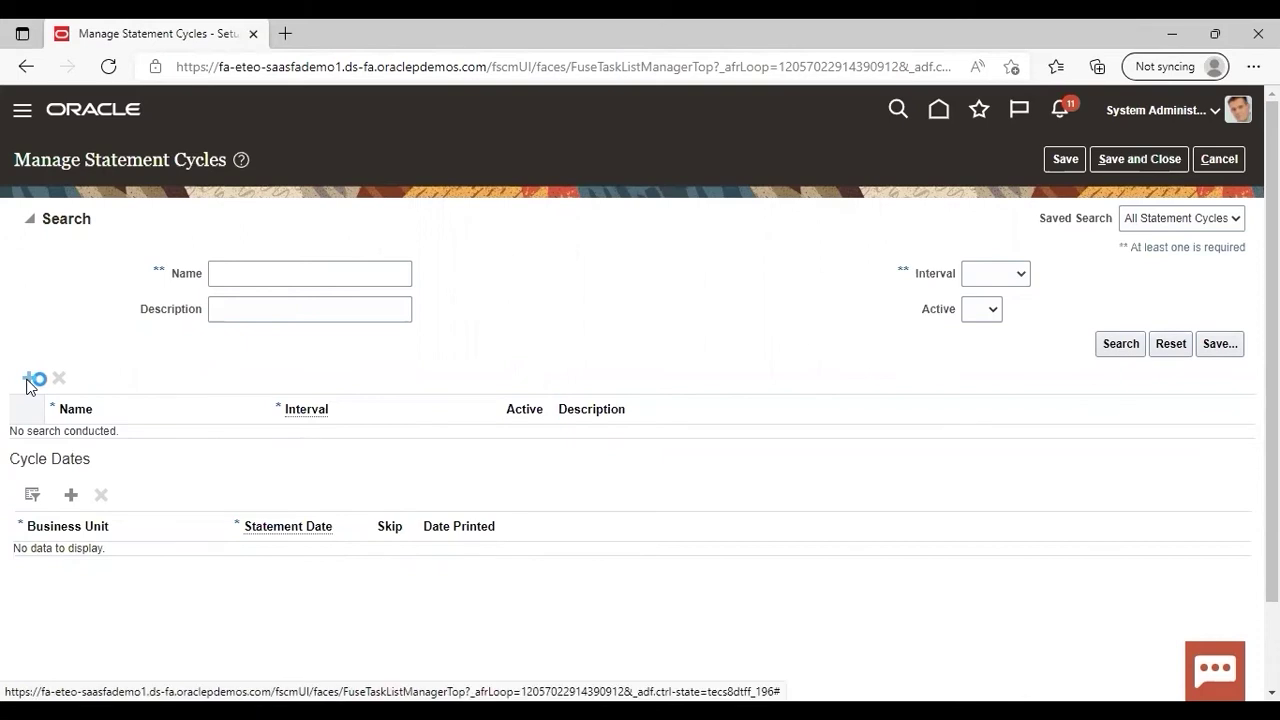
{"action": "left_click", "coordinate": [146, 444]}
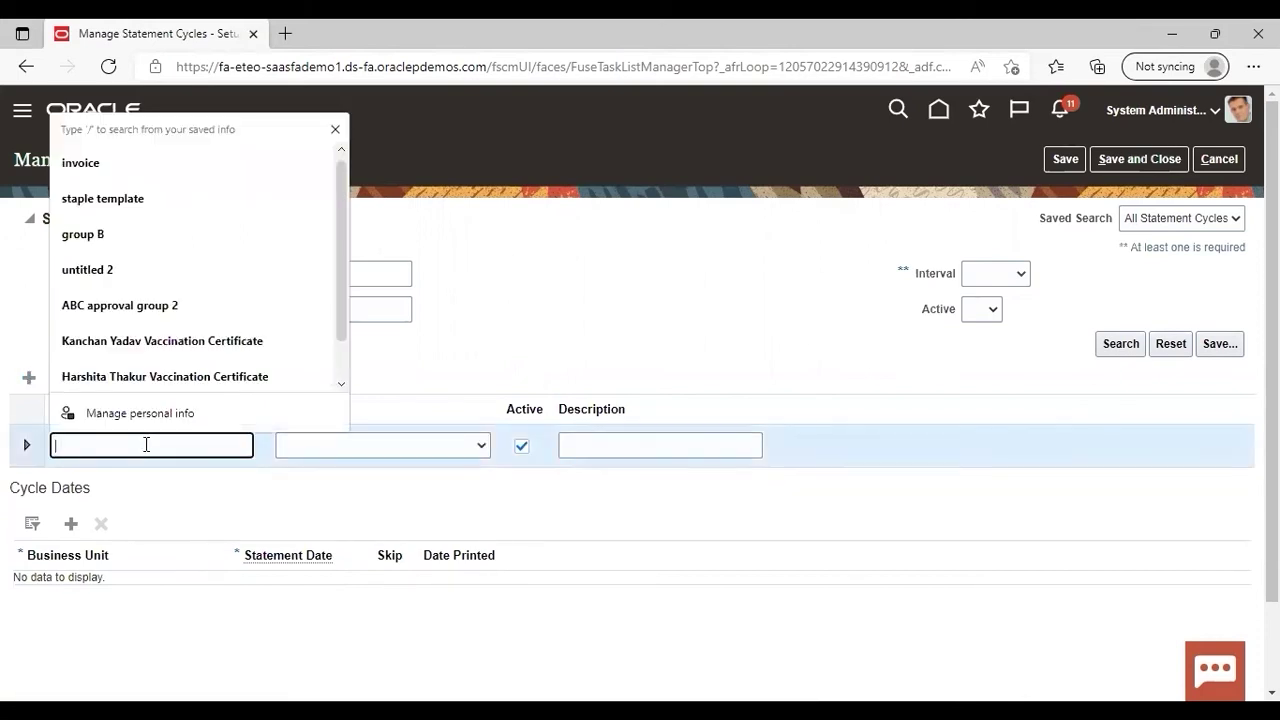
{"action": "type", "text": "ABC STT"}
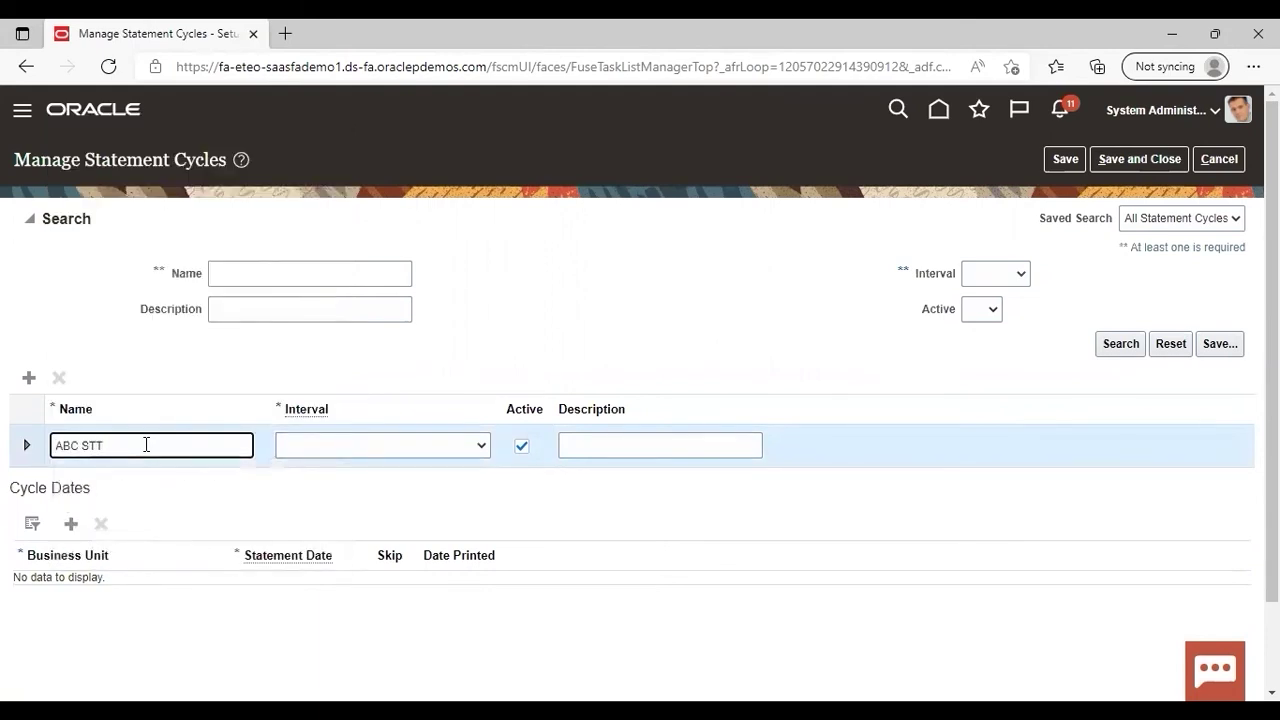
{"action": "key", "text": "BackSpace"}
{"action": "type", "text": "cys"}
{"action": "key", "text": "BackSpace"}
{"action": "type", "text": "cle"}
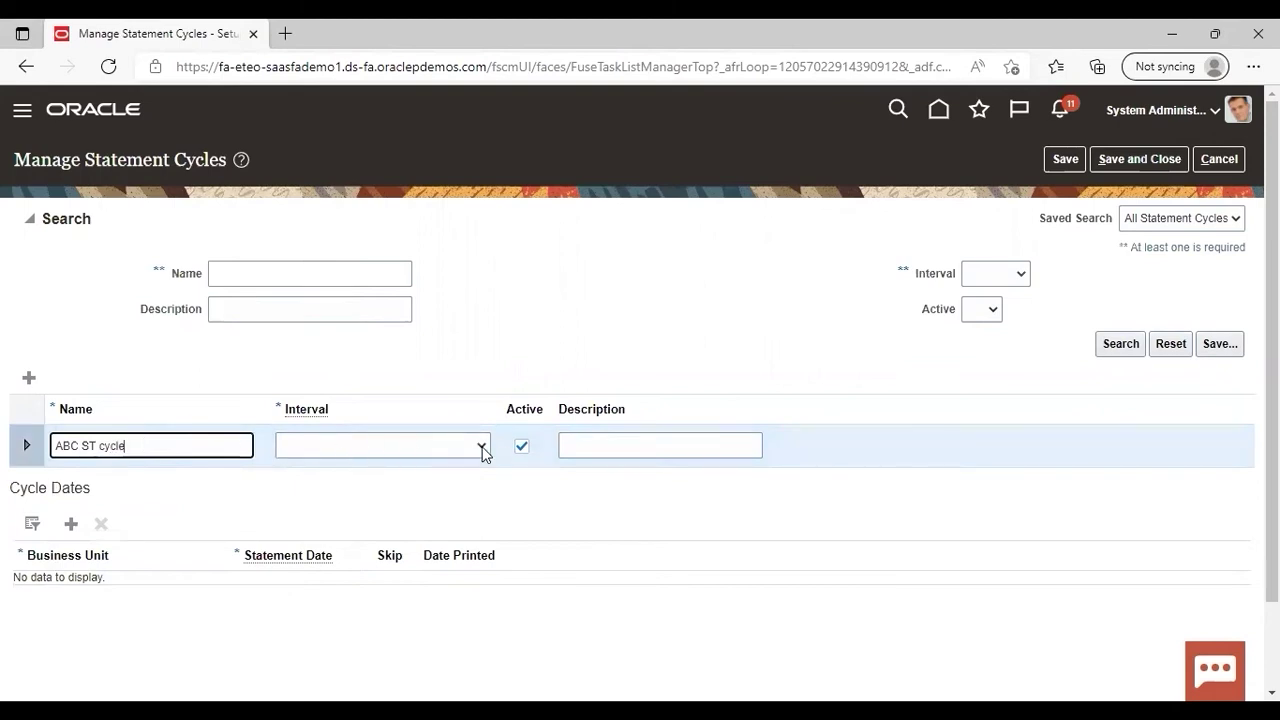
{"action": "left_click", "coordinate": [486, 451]}
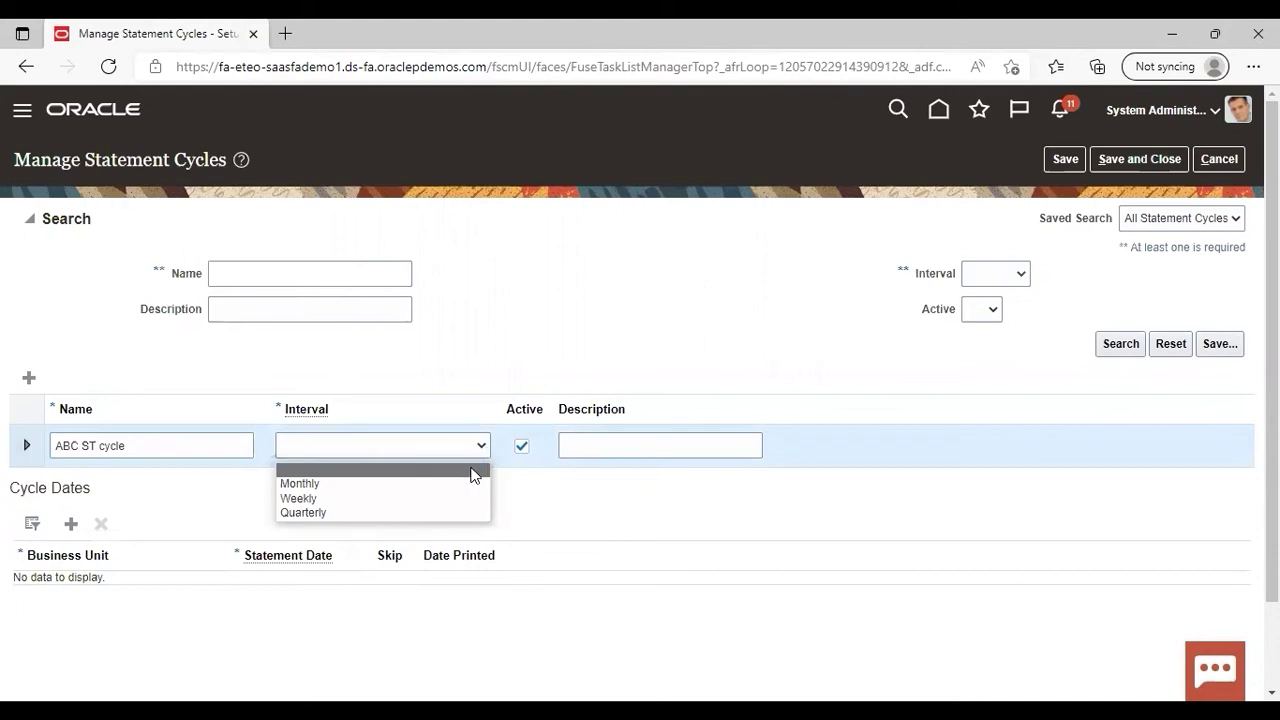
{"action": "left_click", "coordinate": [423, 485]}
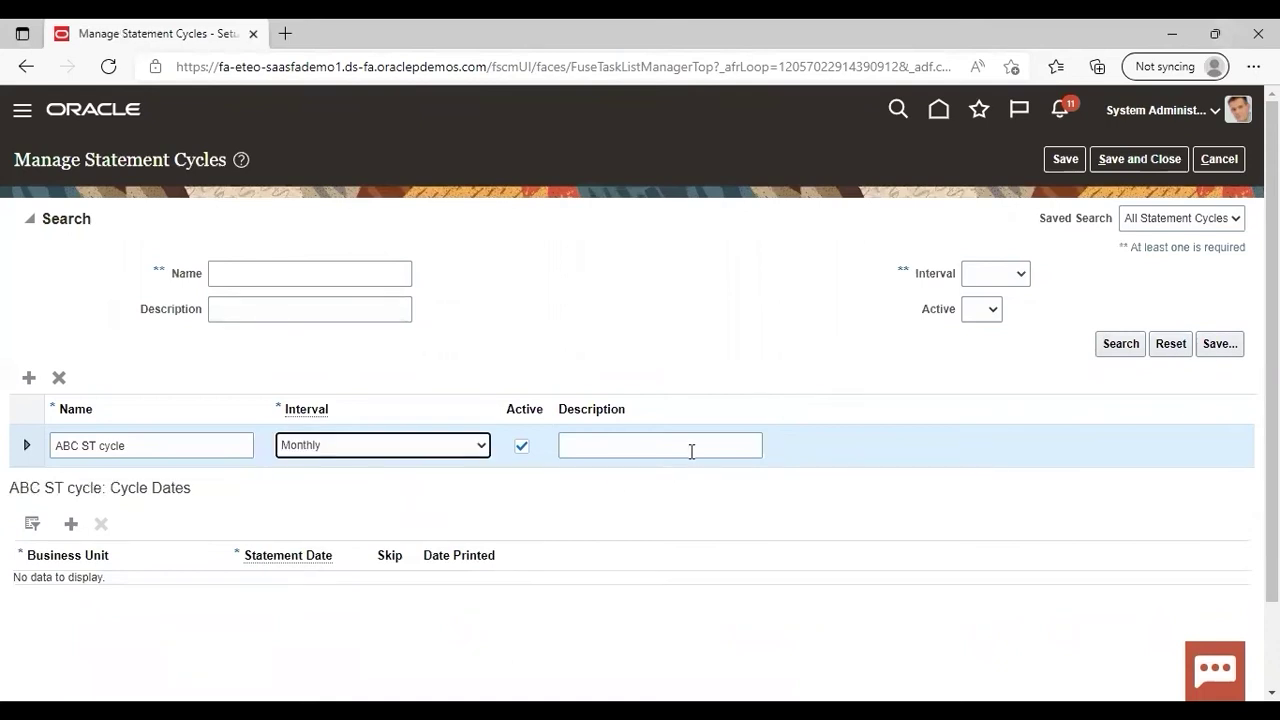
{"action": "left_click", "coordinate": [549, 495]}
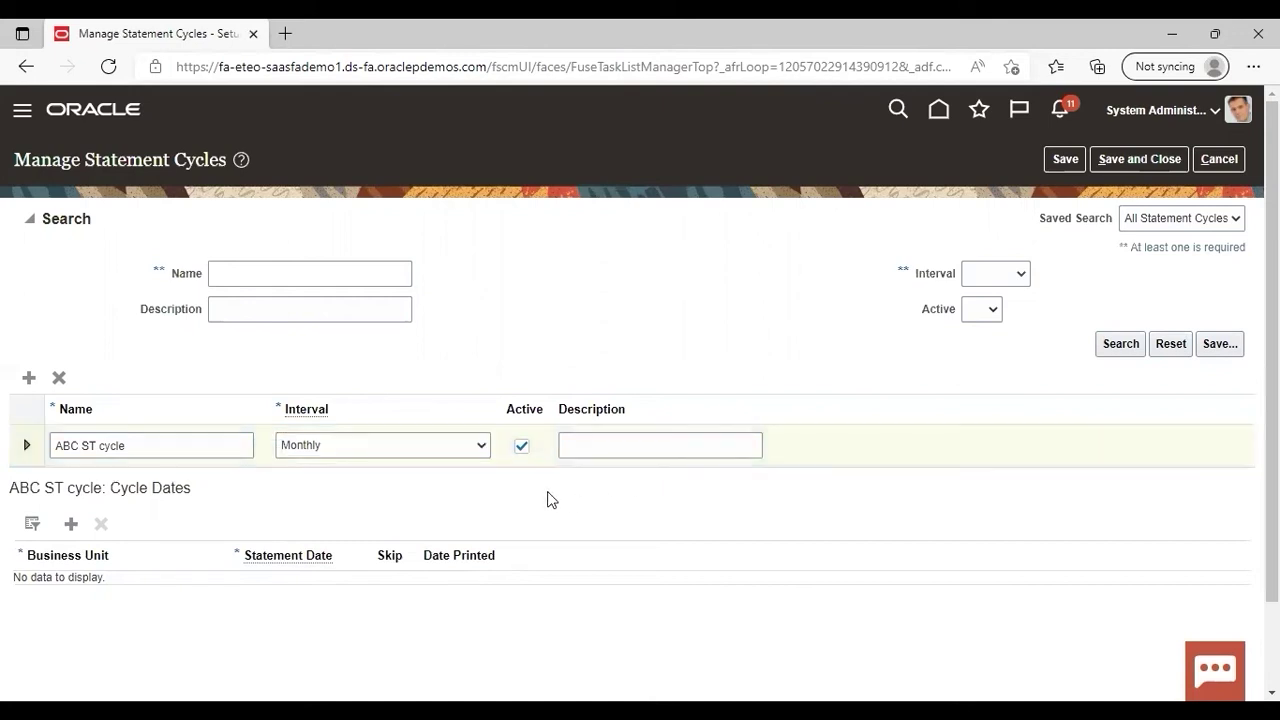
Step: Add a cycle date for US1 Business Unit with statement date 3/31/22
{"action": "left_click", "coordinate": [71, 527]}
{"action": "left_click", "coordinate": [189, 591]}
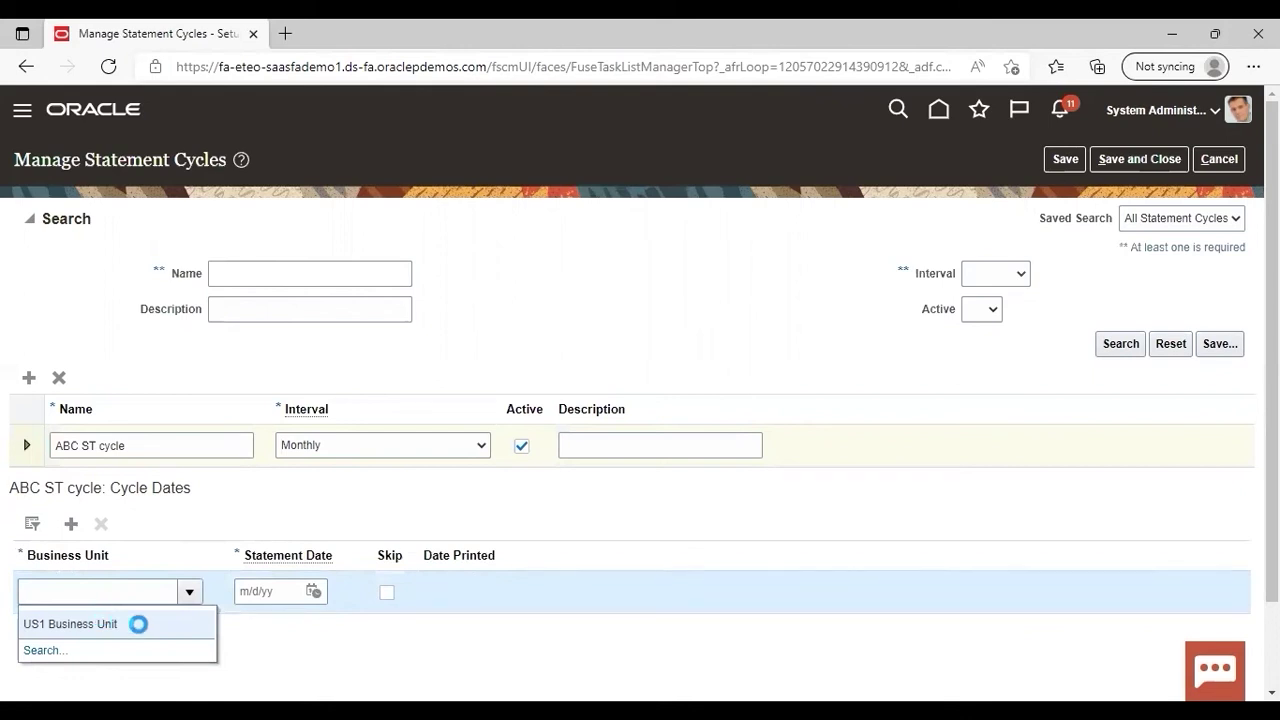
{"action": "left_click", "coordinate": [195, 596]}
{"action": "left_click", "coordinate": [143, 624]}
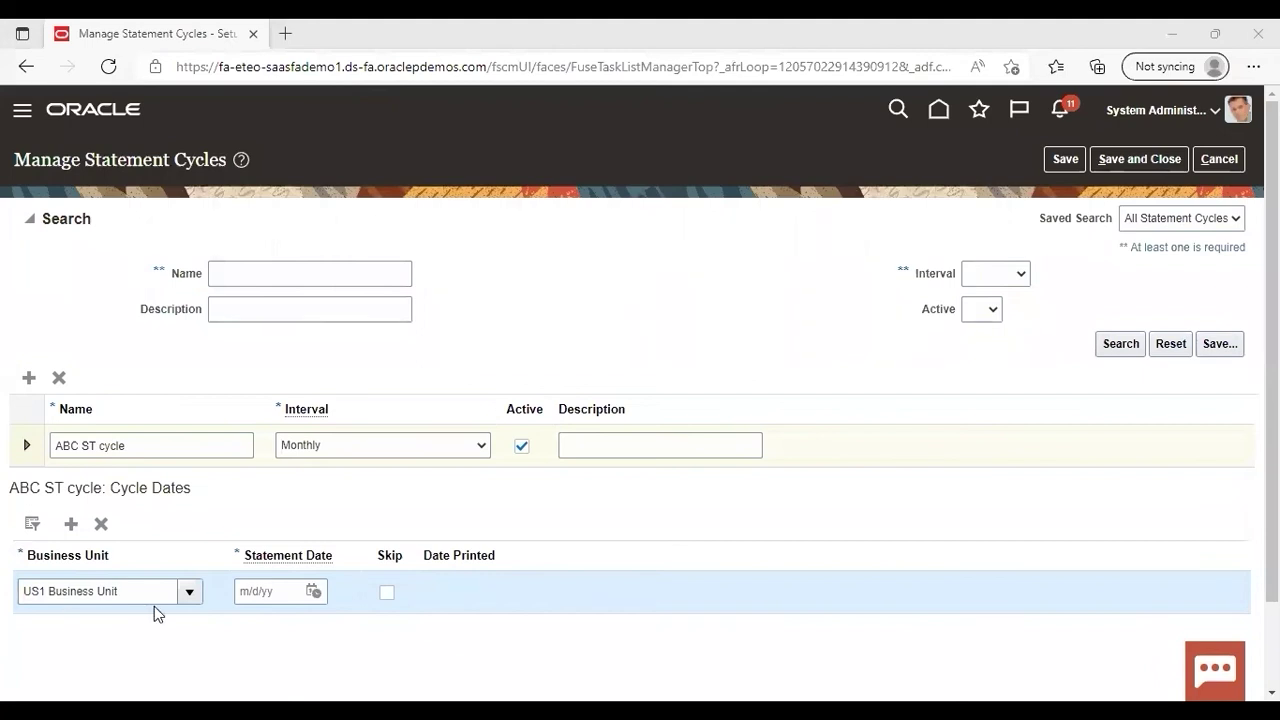
{"action": "left_click", "coordinate": [259, 594]}
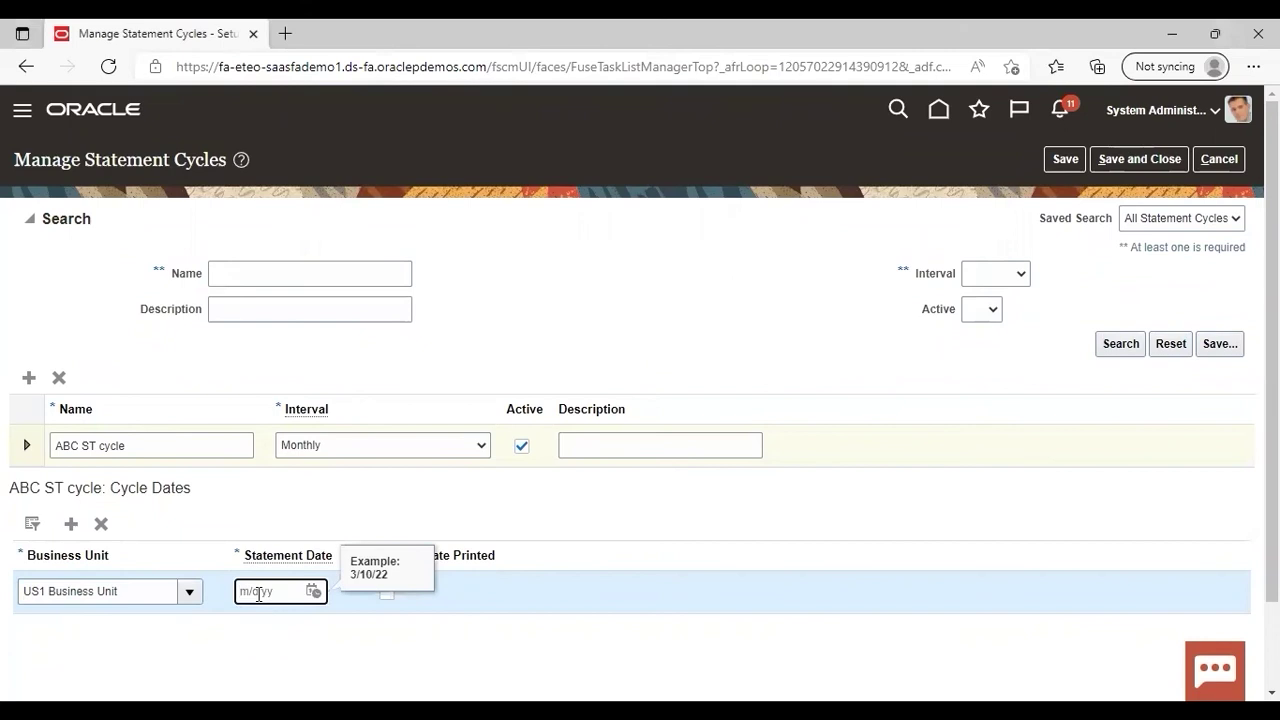
{"action": "type", "text": "3/31/22"}
{"action": "left_click", "coordinate": [257, 516]}
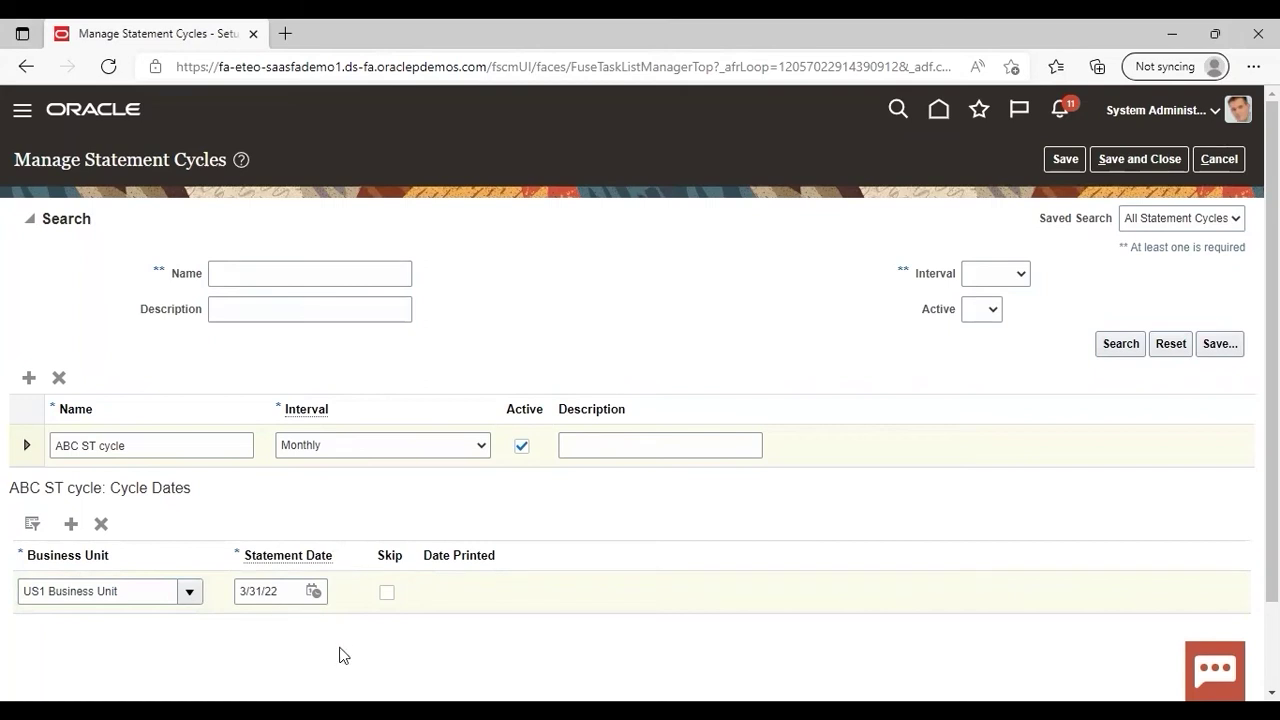
Step: Add a second US1 Business Unit cycle date of 4/30/2022 and save the statement cycle
{"action": "left_click", "coordinate": [70, 524]}
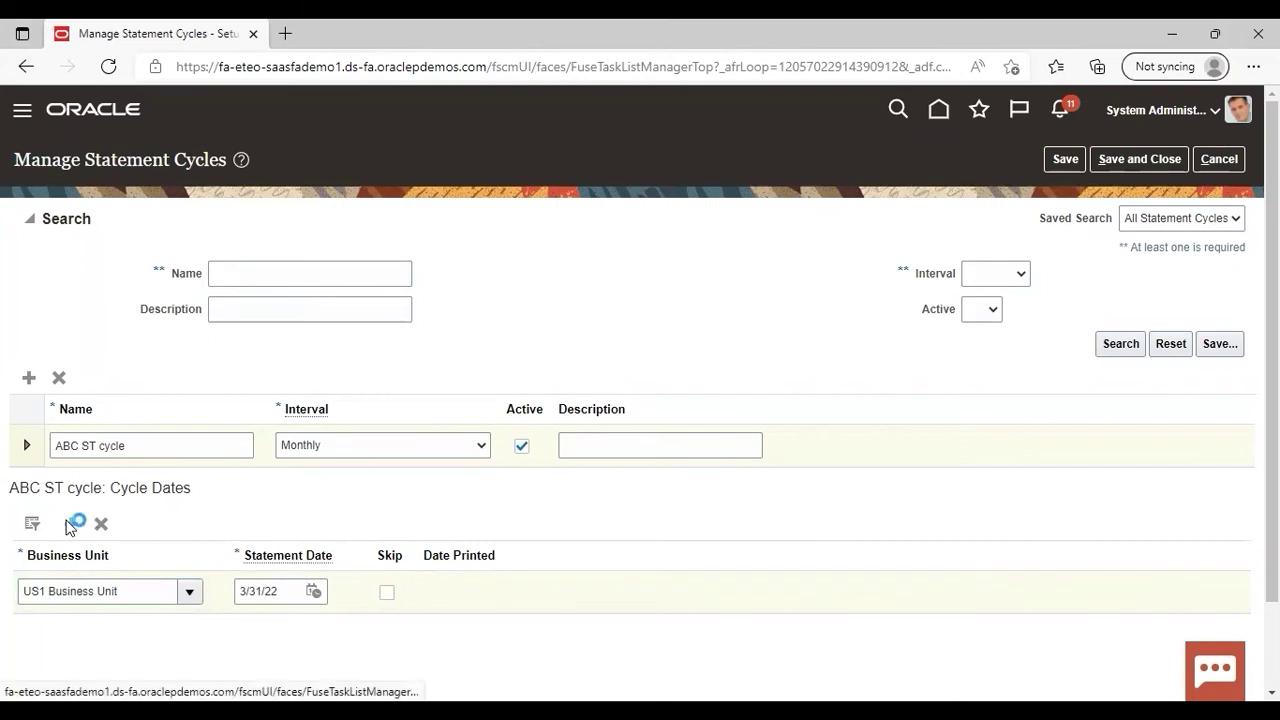
{"action": "left_click", "coordinate": [189, 592]}
{"action": "left_click", "coordinate": [84, 624]}
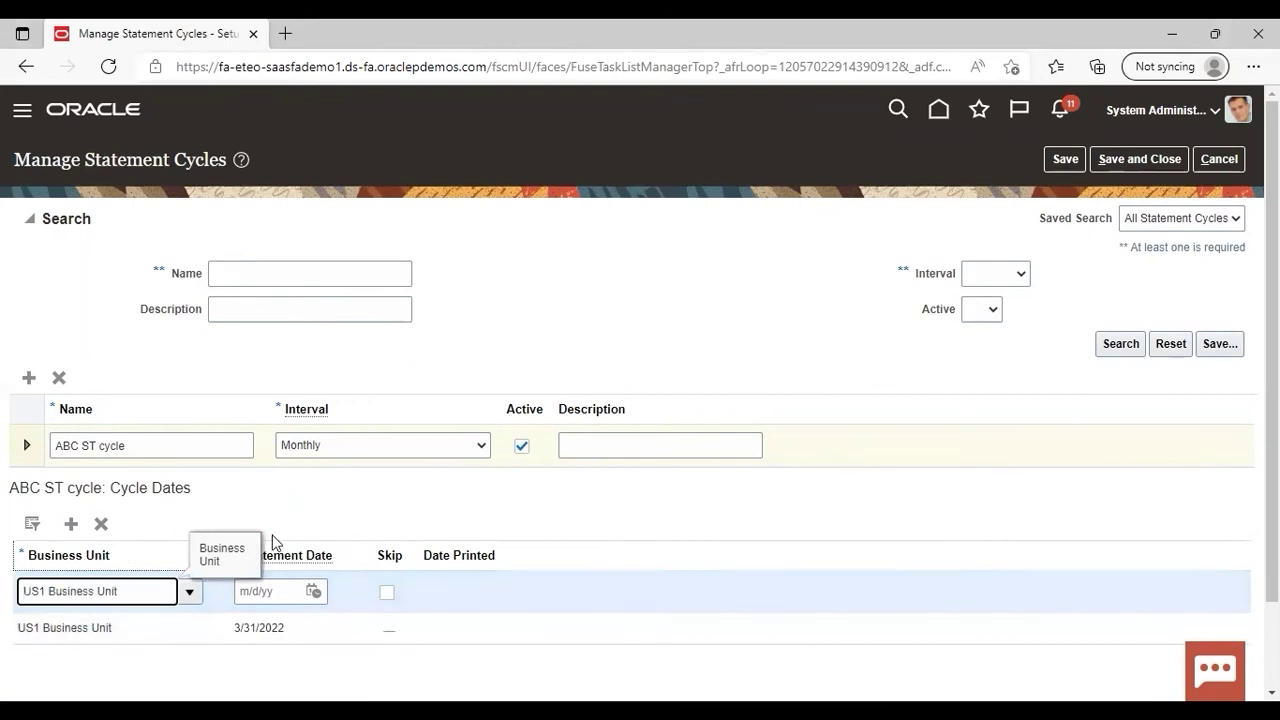
{"action": "left_click", "coordinate": [281, 594]}
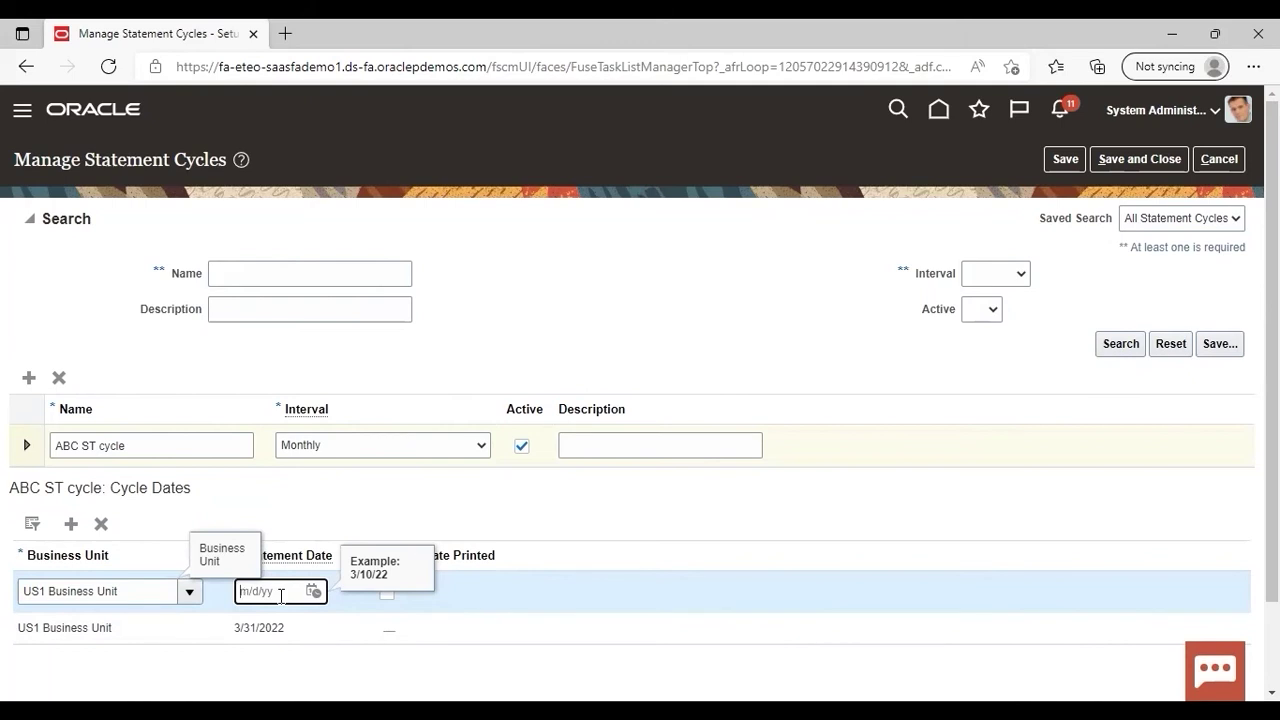
{"action": "type", "text": "4/30"}
{"action": "type", "text": "/2"}
{"action": "type", "text": "2022"}
{"action": "left_click", "coordinate": [344, 493]}
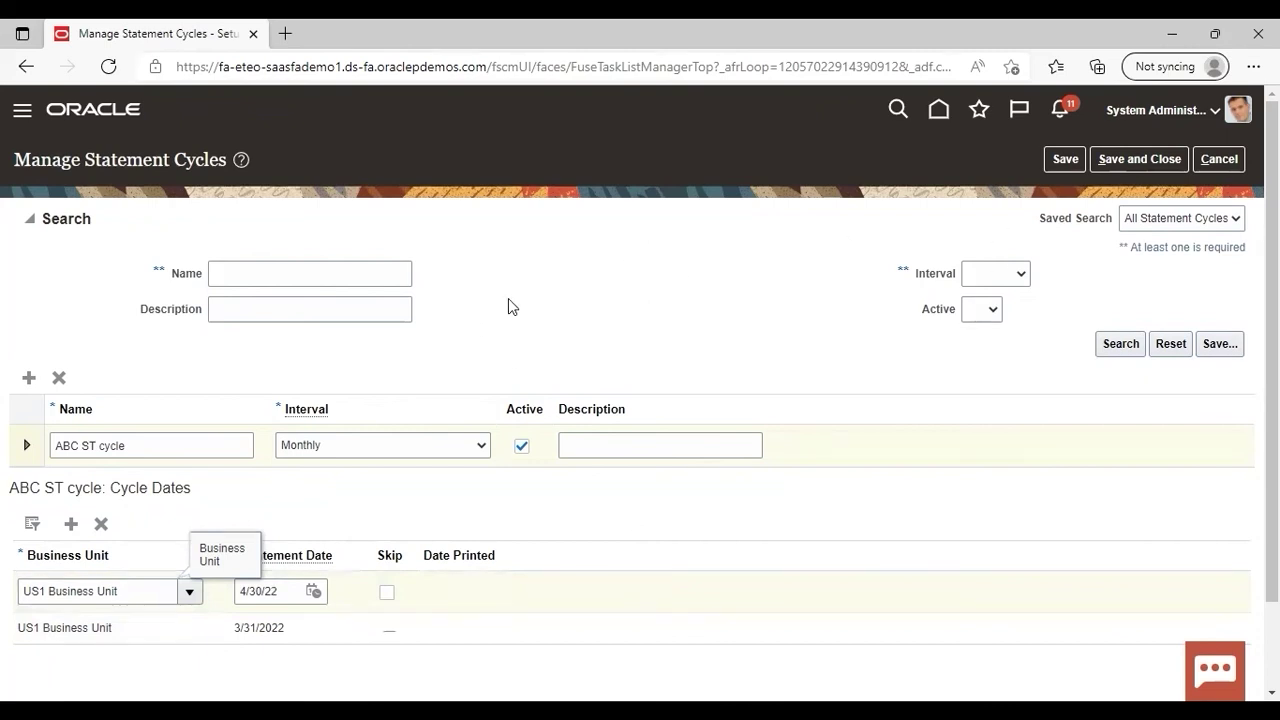
{"action": "left_click", "coordinate": [1132, 158]}
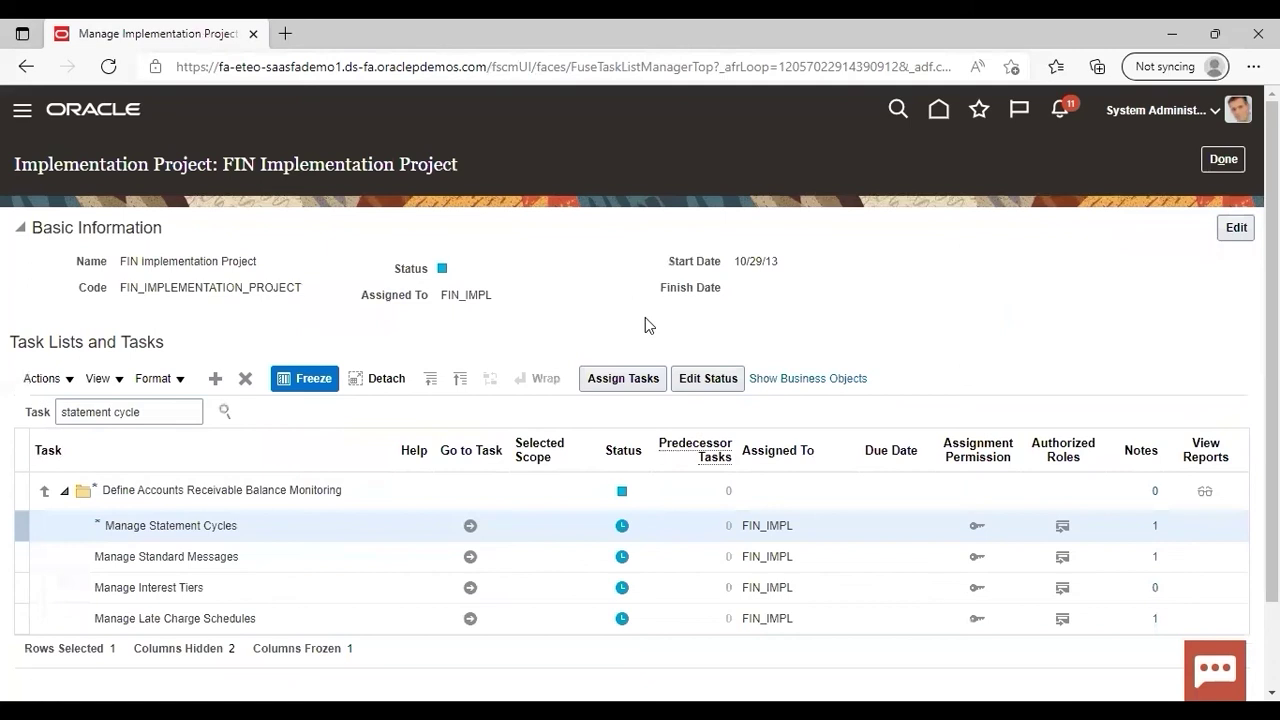
Step: Replace the task search with 'coll%' and locate Manage Collectors in the results
{"action": "left_click", "coordinate": [161, 404]}
{"action": "key", "text": "BackSpace"}
{"action": "key", "text": "BackSpace"}
{"action": "key", "text": "BackSpace"}
{"action": "key", "text": "BackSpace"}
{"action": "key", "text": "BackSpace"}
{"action": "key", "text": "BackSpace"}
{"action": "key", "text": "BackSpace"}
{"action": "key", "text": "BackSpace"}
{"action": "key", "text": "BackSpace"}
{"action": "key", "text": "BackSpace"}
{"action": "key", "text": "BackSpace"}
{"action": "key", "text": "BackSpace"}
{"action": "key", "text": "BackSpace"}
{"action": "key", "text": "BackSpace"}
{"action": "key", "text": "BackSpace"}
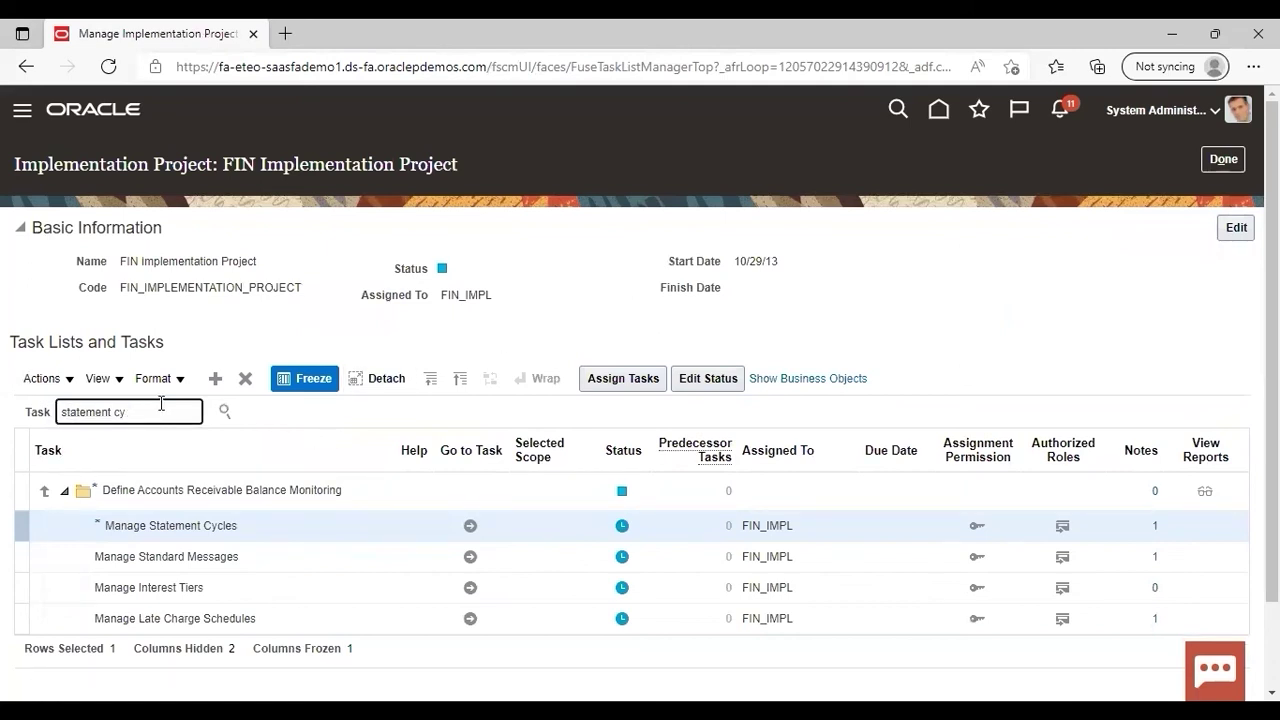
{"action": "type", "text": "coll%"}
{"action": "key", "text": "Return"}
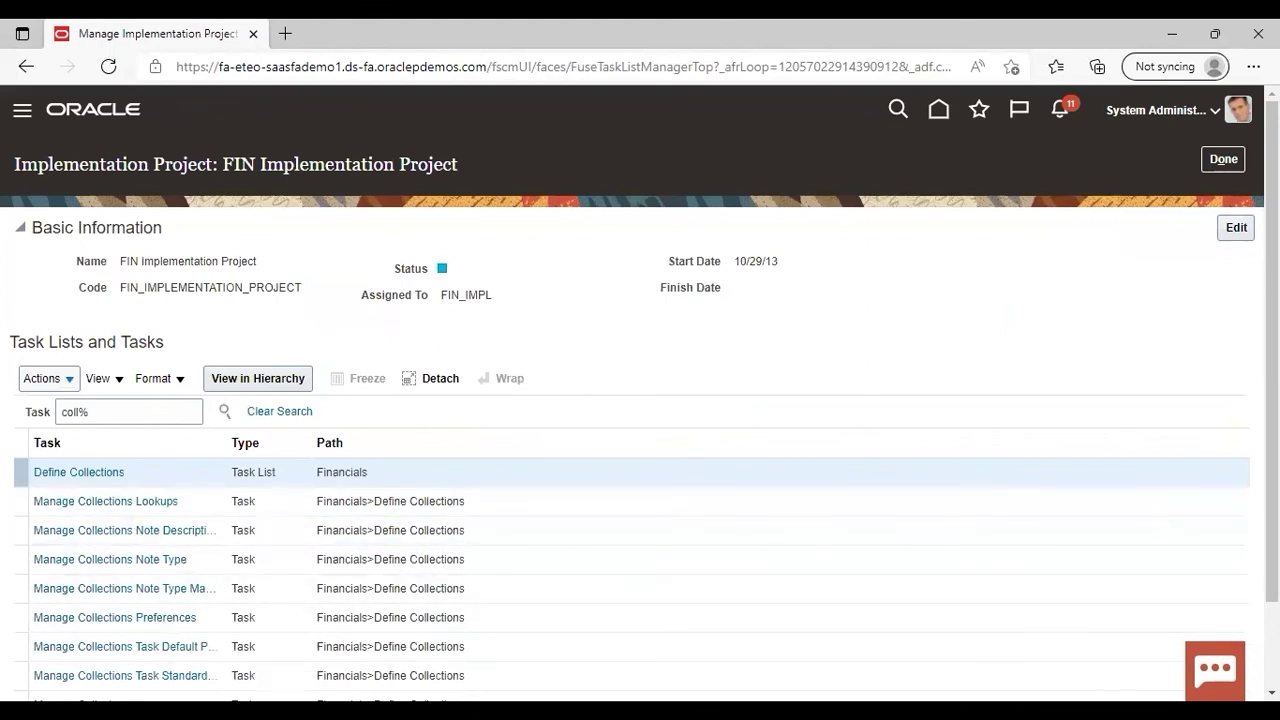
{"action": "scroll", "coordinate": [640, 400], "scroll_direction": "down", "scroll_amount": 1}
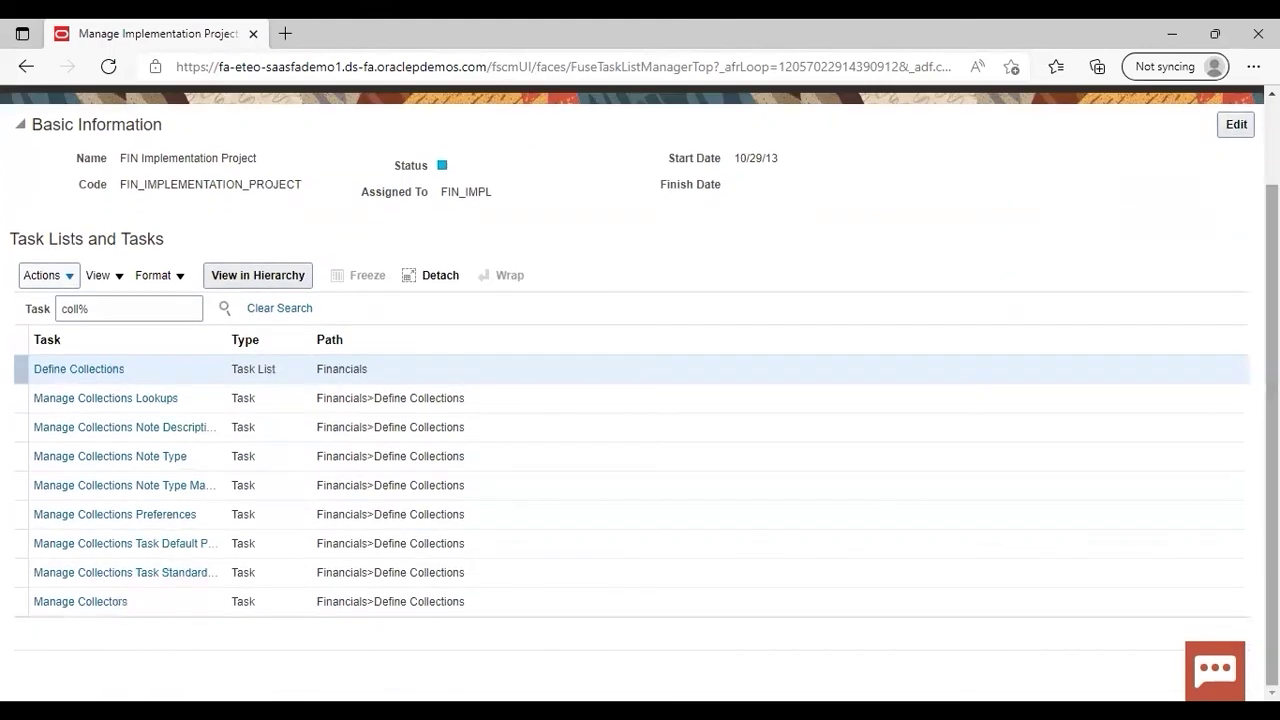
{"action": "left_click", "coordinate": [75, 601]}
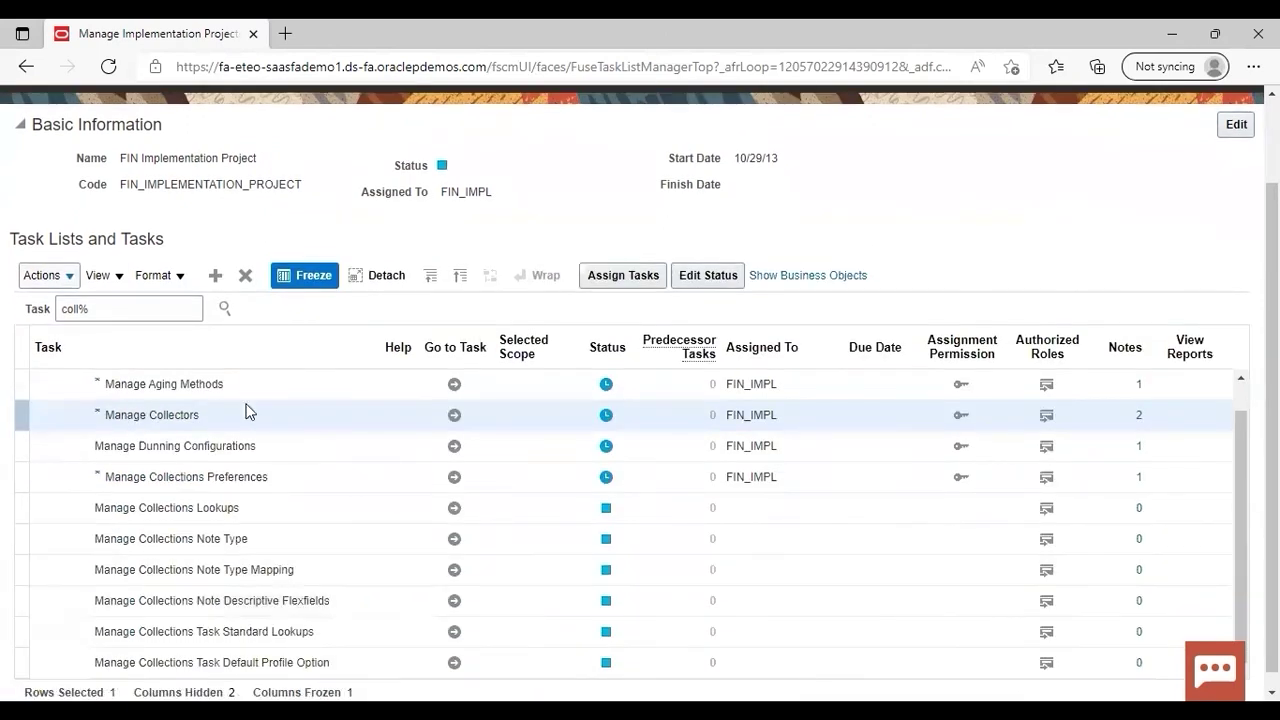
Step: Open Manage Collectors and add a new collector row with the collector's full name
{"action": "left_click", "coordinate": [453, 415]}
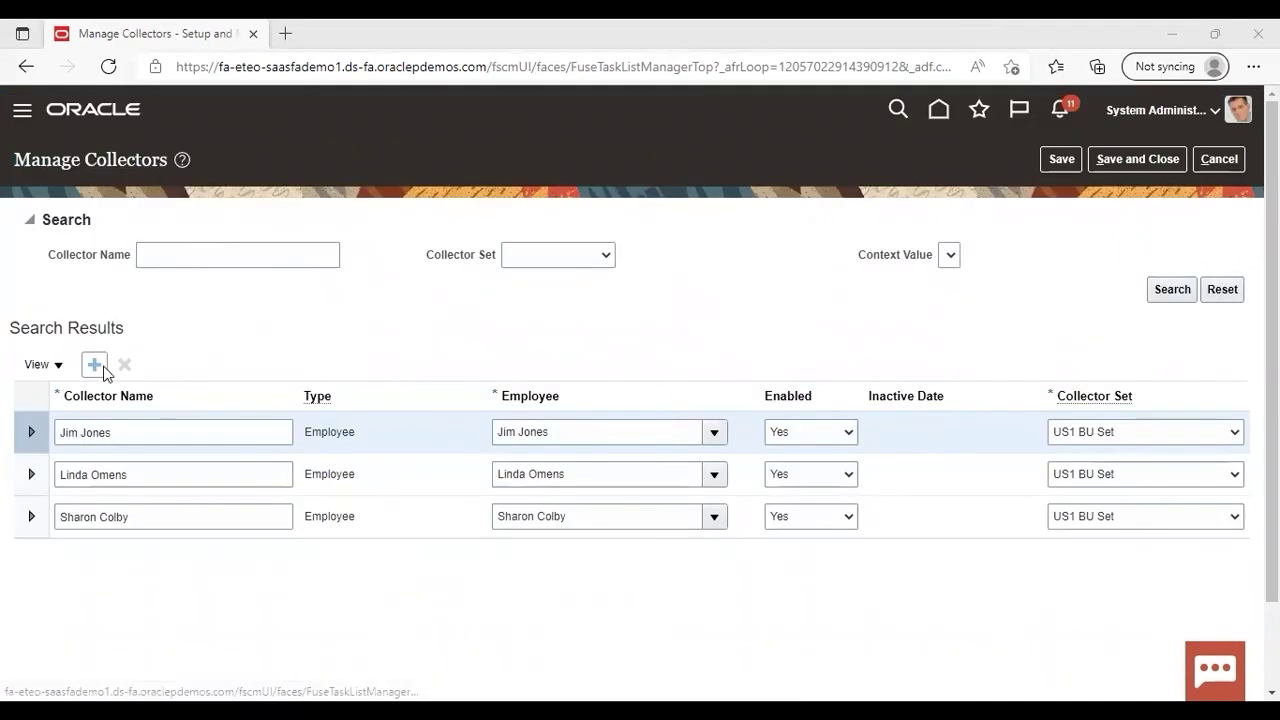
{"action": "left_click", "coordinate": [96, 366]}
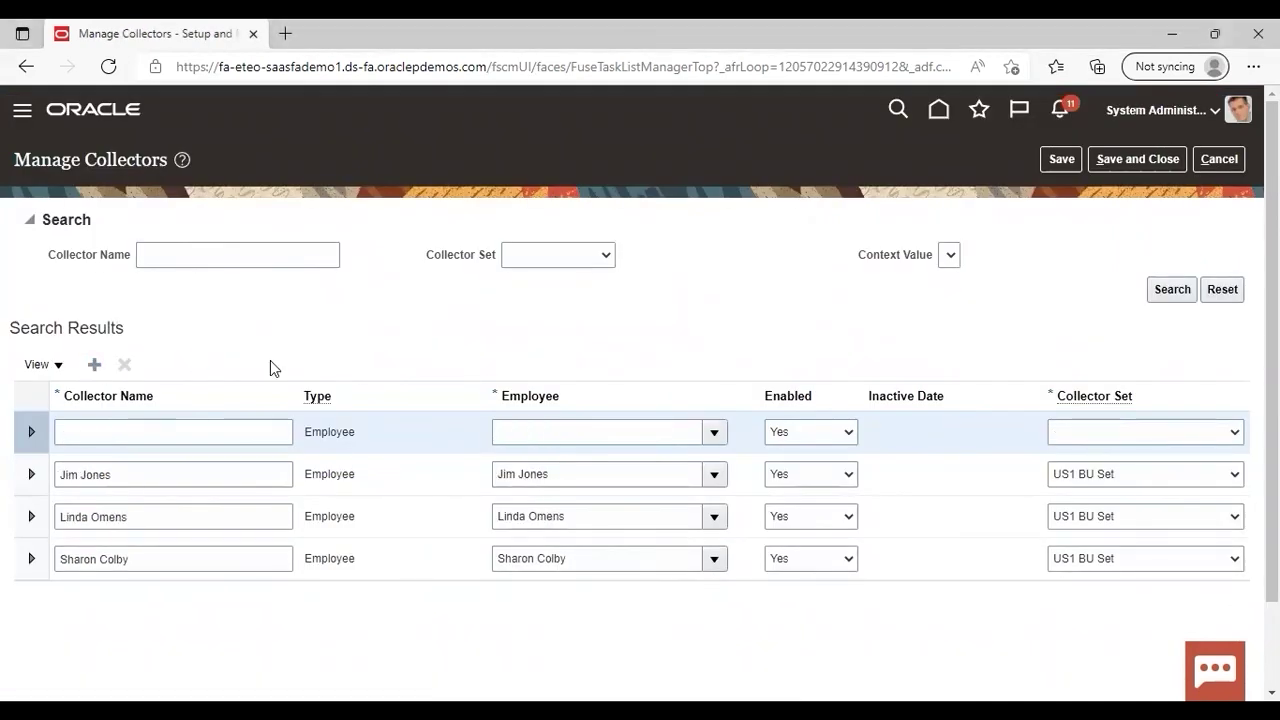
{"action": "left_click", "coordinate": [242, 438]}
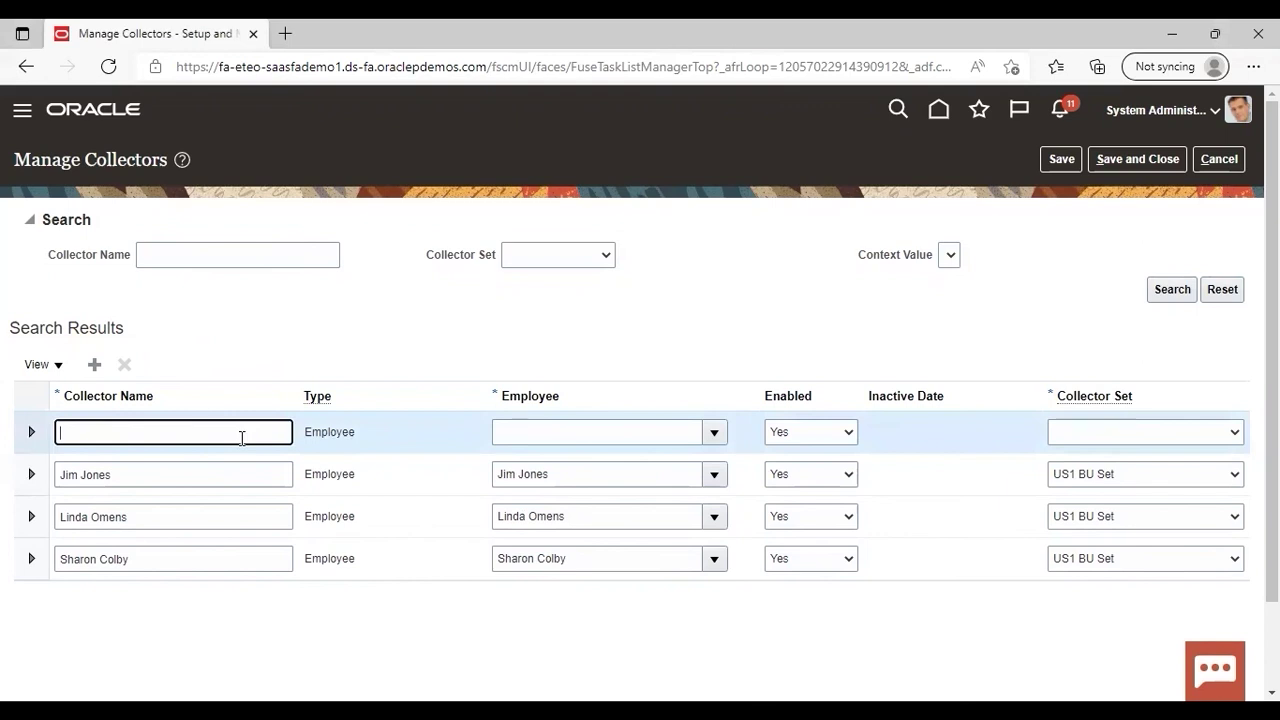
{"action": "left_click", "coordinate": [398, 366]}
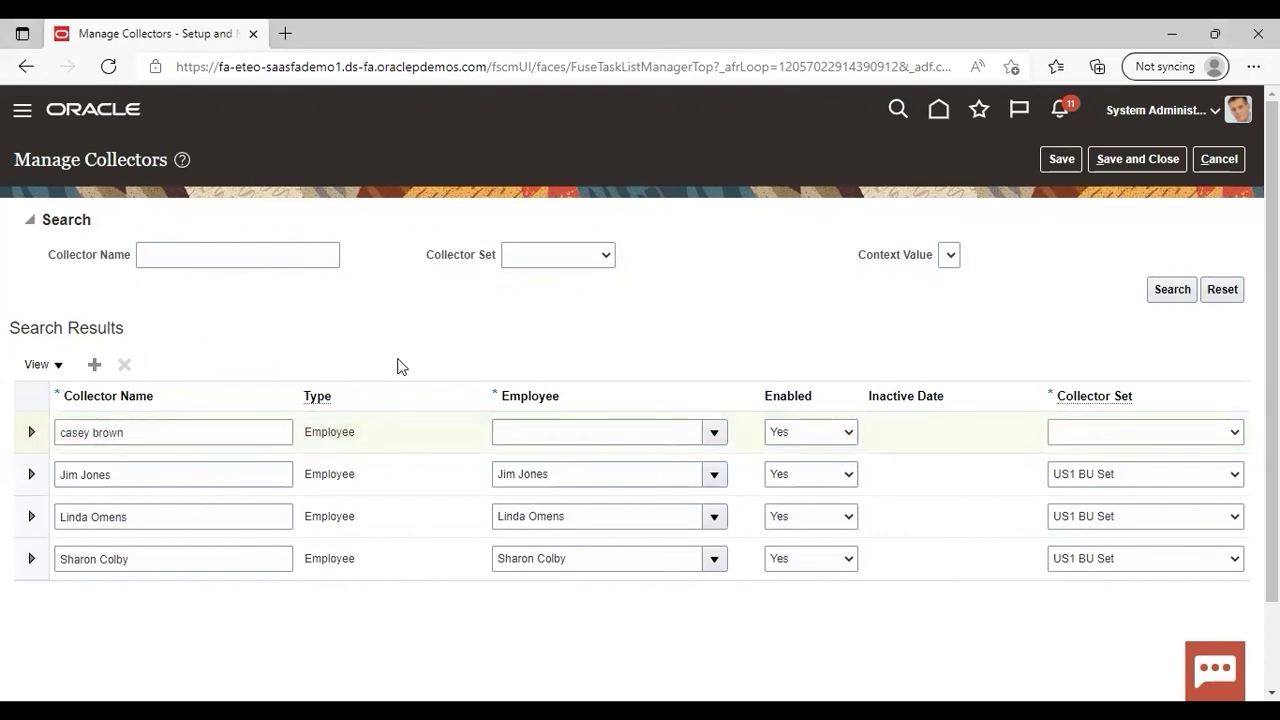
Step: Link the new collector to the matching employee, found by searching their first name
{"action": "left_click", "coordinate": [714, 435]}
{"action": "left_click", "coordinate": [628, 437]}
{"action": "type", "text": "casey"}
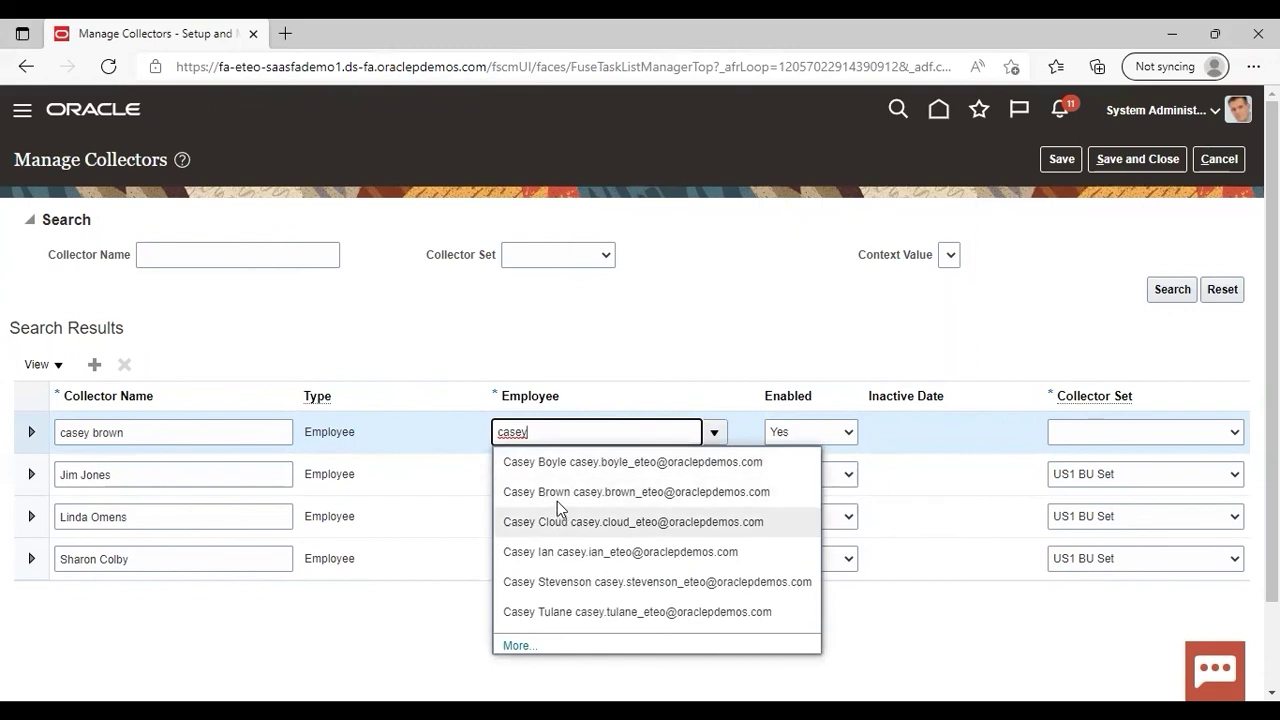
{"action": "left_click", "coordinate": [557, 492]}
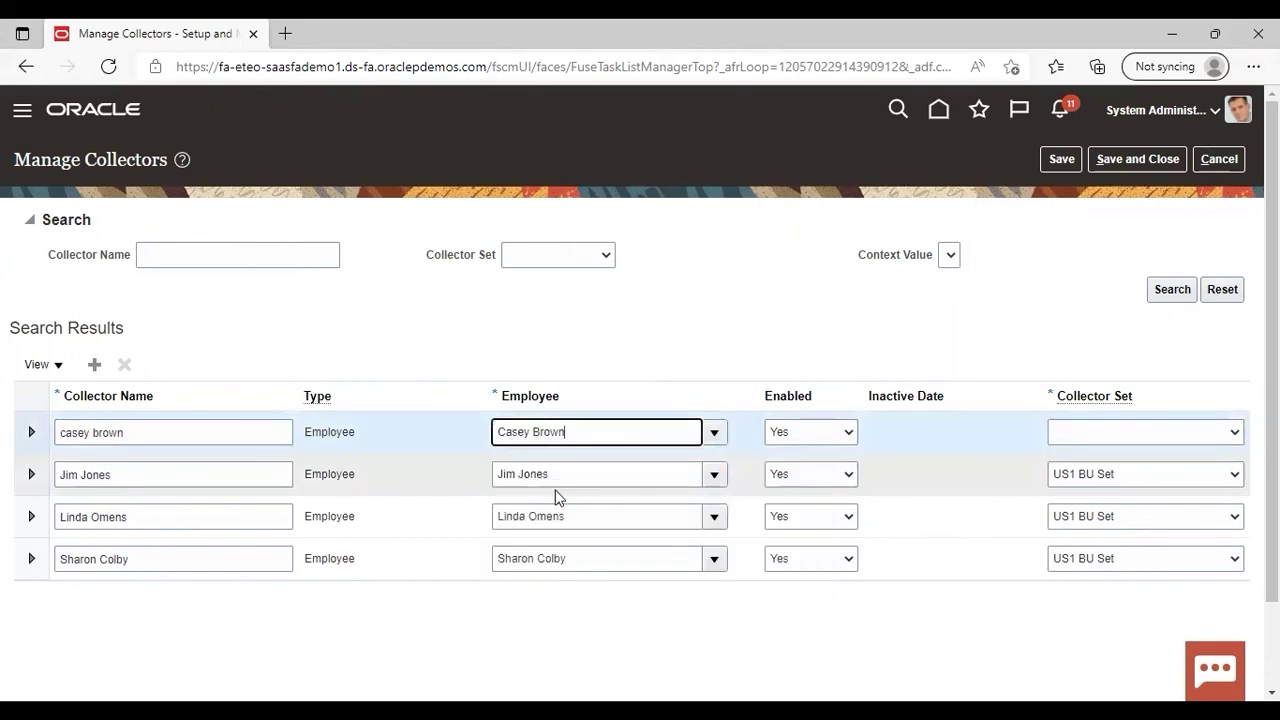
Step: Assign the new collector to US1 BU Set and save and close the page
{"action": "left_click", "coordinate": [1230, 431]}
{"action": "left_click", "coordinate": [1174, 484]}
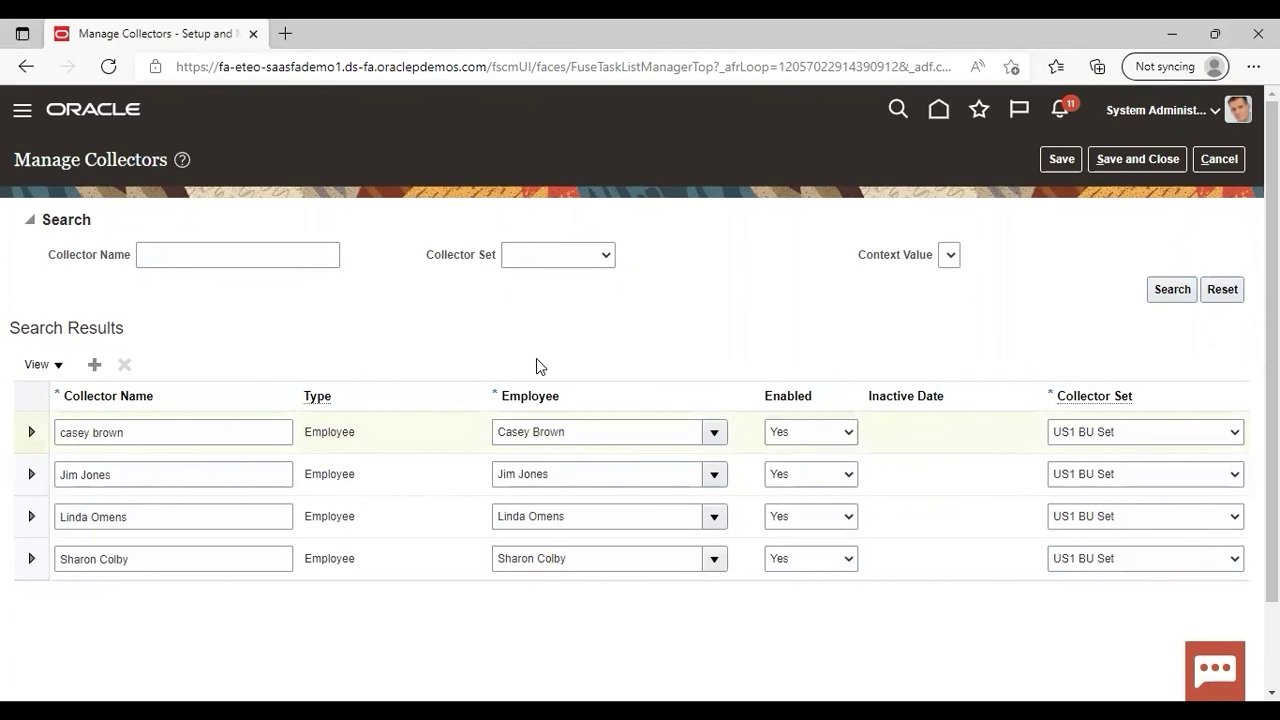
{"action": "left_click", "coordinate": [1133, 164]}
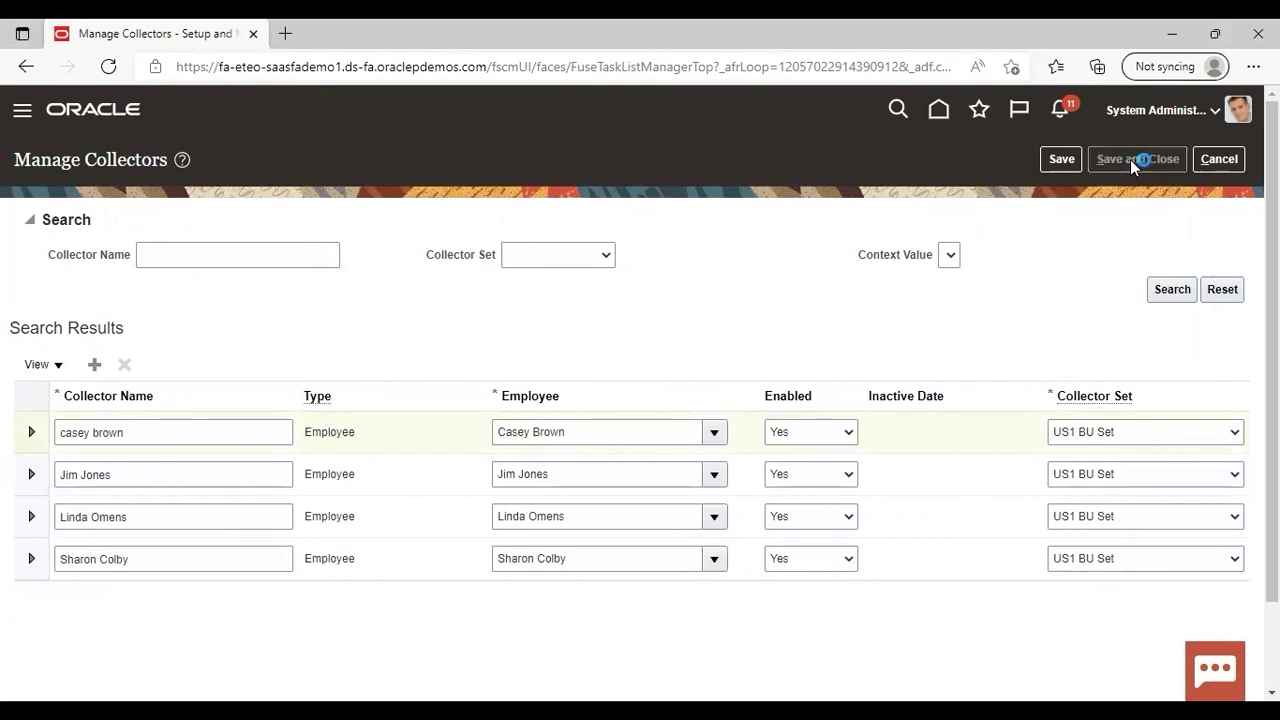